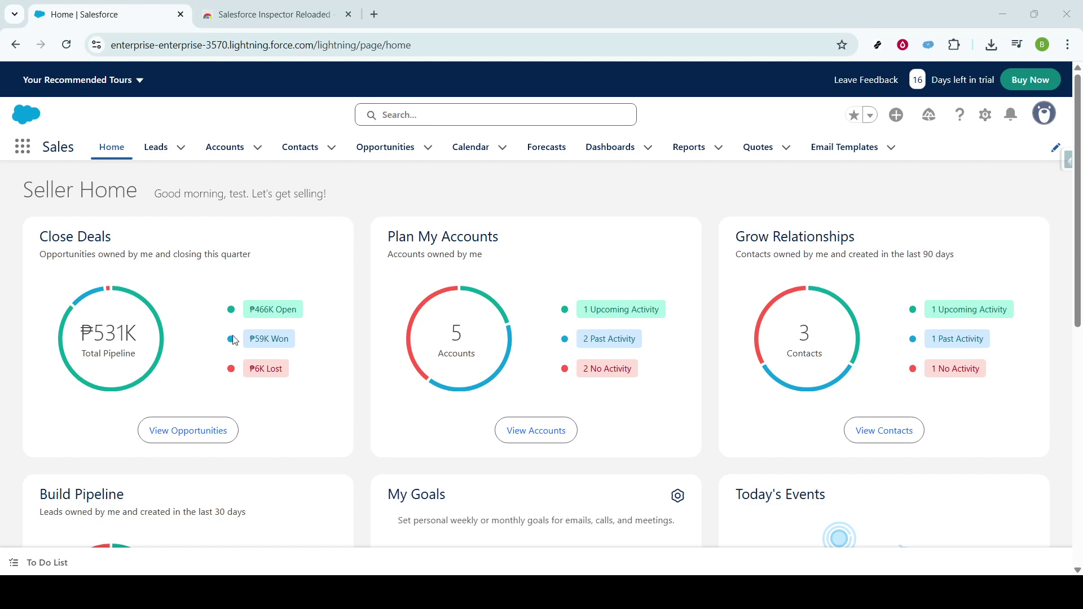
Open Salesforce Setup and find the Object Manager using the search term "object mana".
click(983, 119)
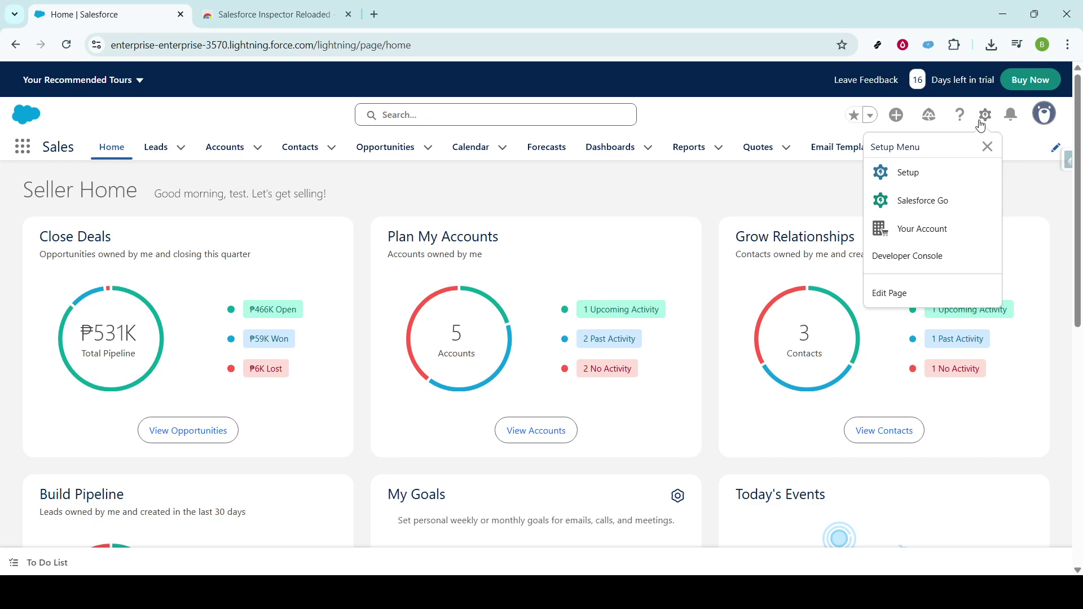
click(957, 175)
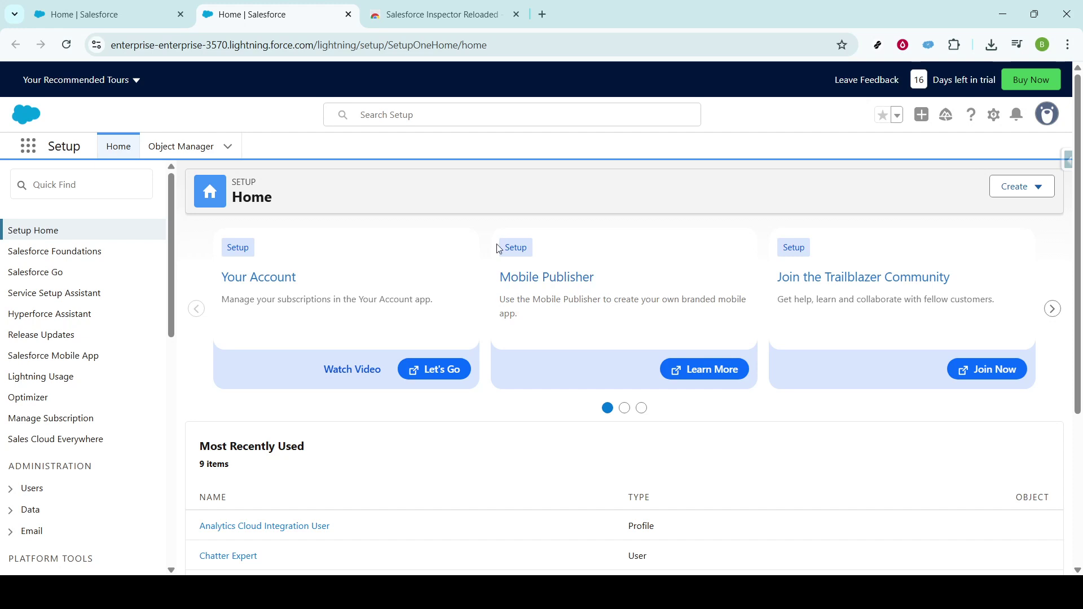
click(92, 190)
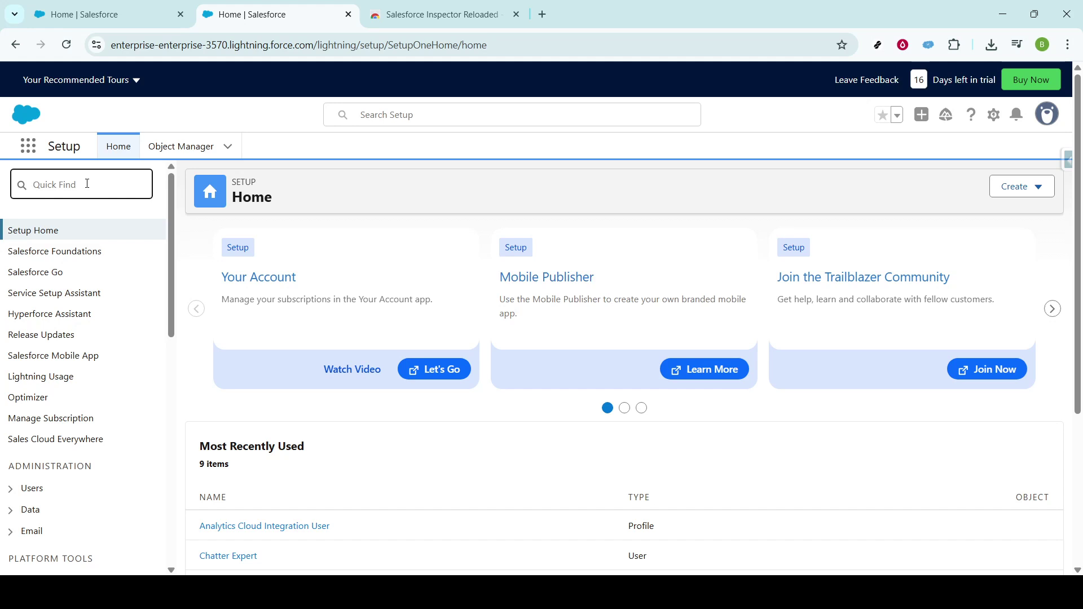
text(object ma)
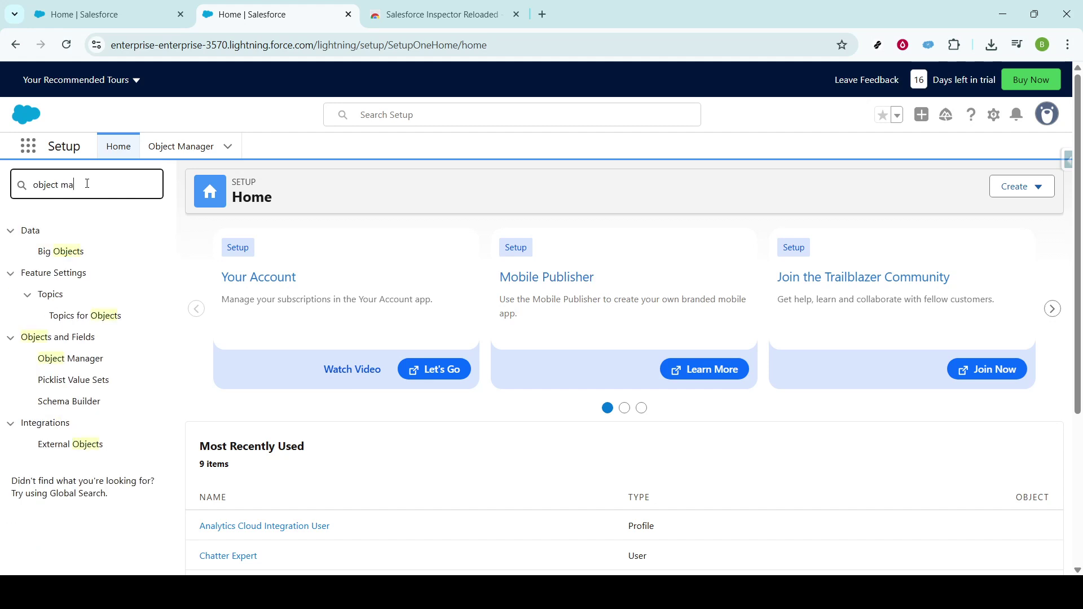
text(na)
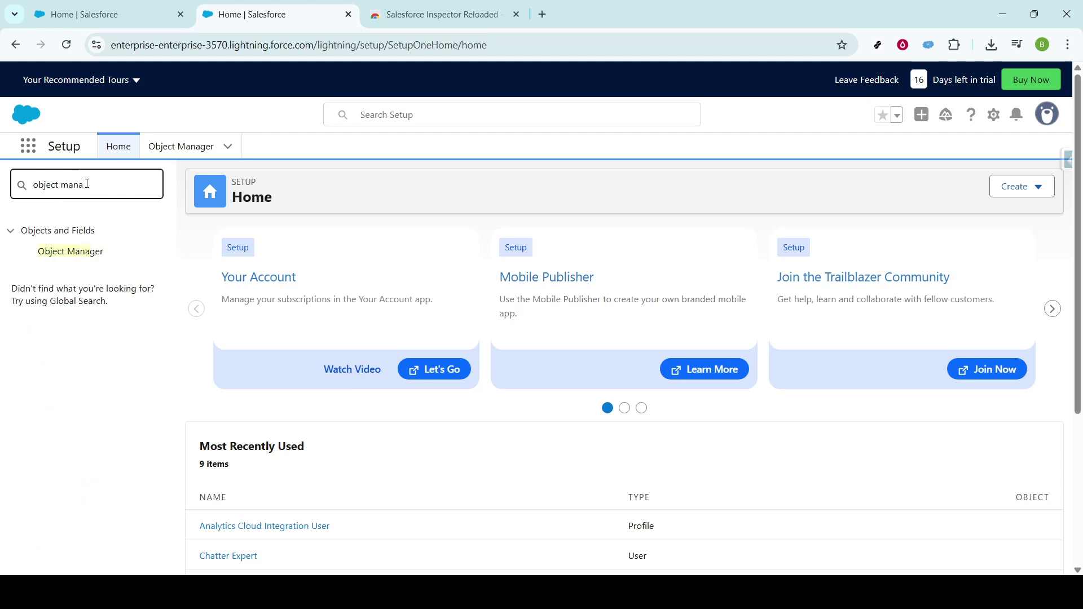
click(63, 250)
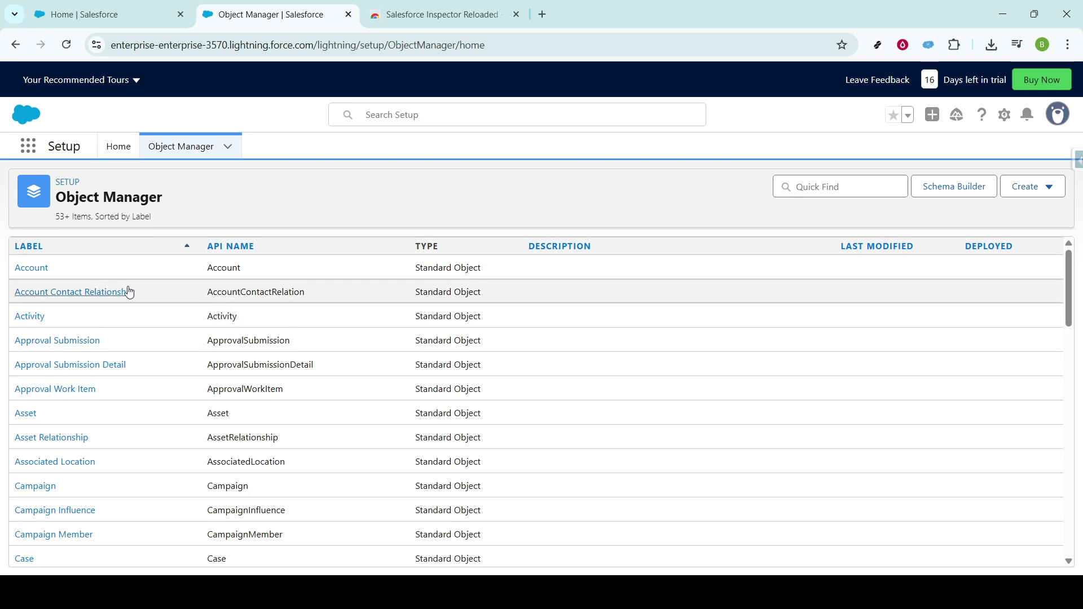
Open the Fields & Relationships list of the standard Account object.
scroll(135, 358, down, 4)
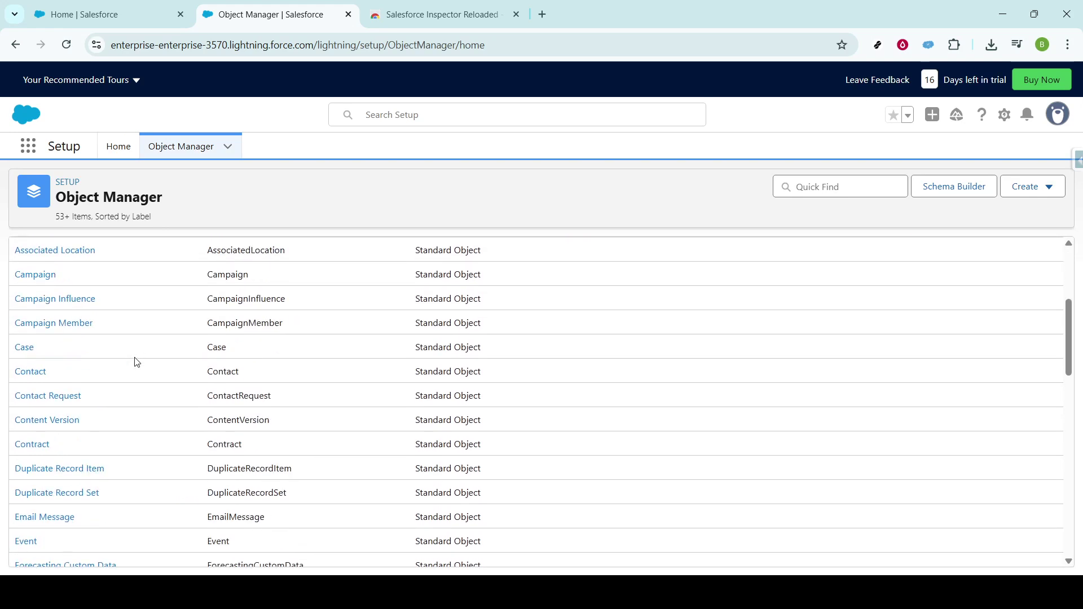
scroll(136, 361, up, 4)
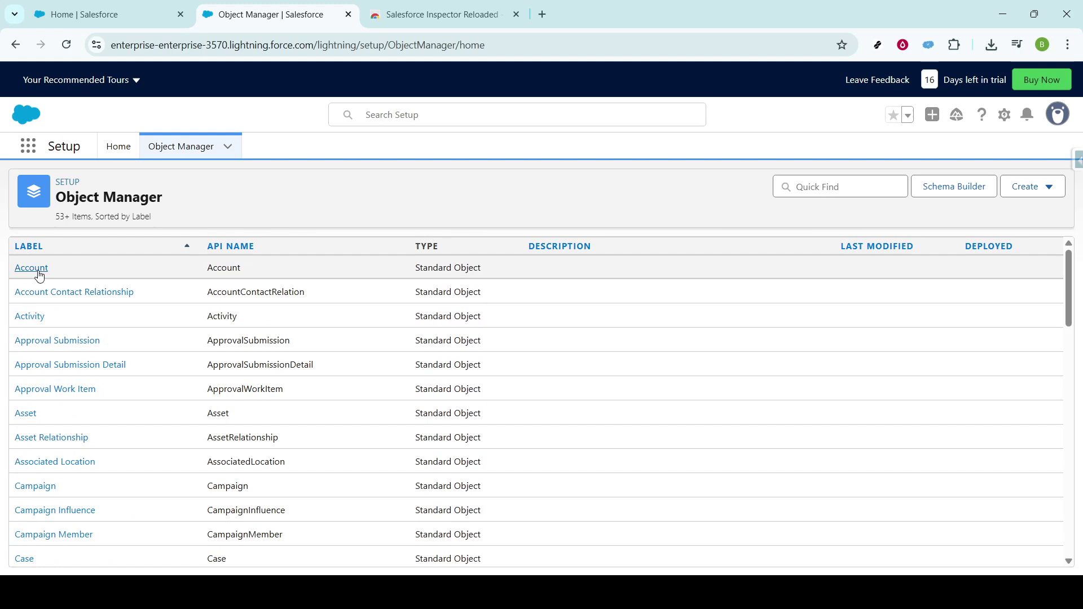
click(38, 272)
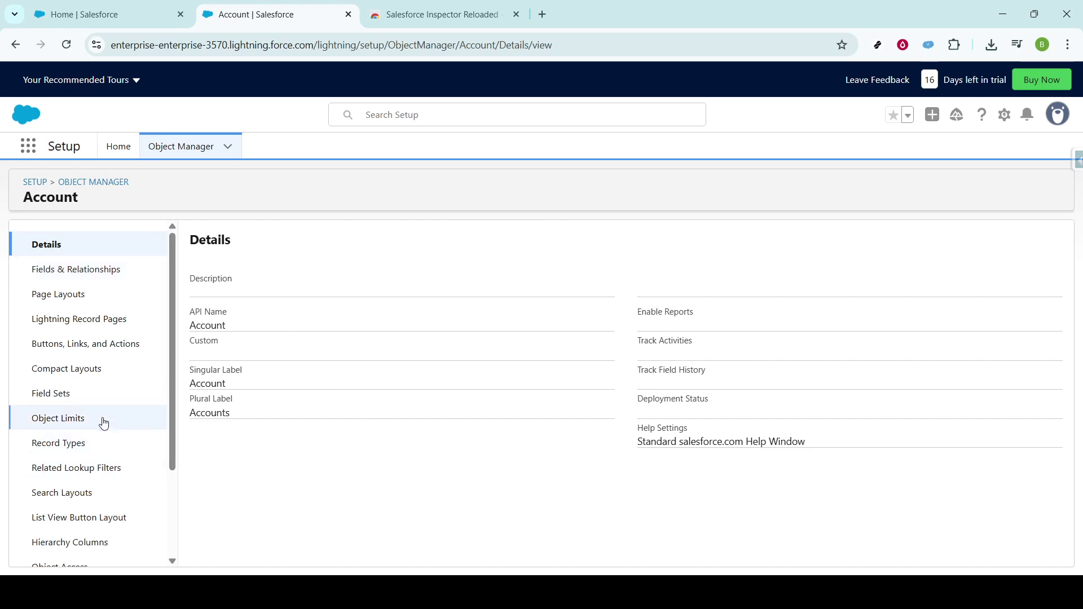
click(109, 271)
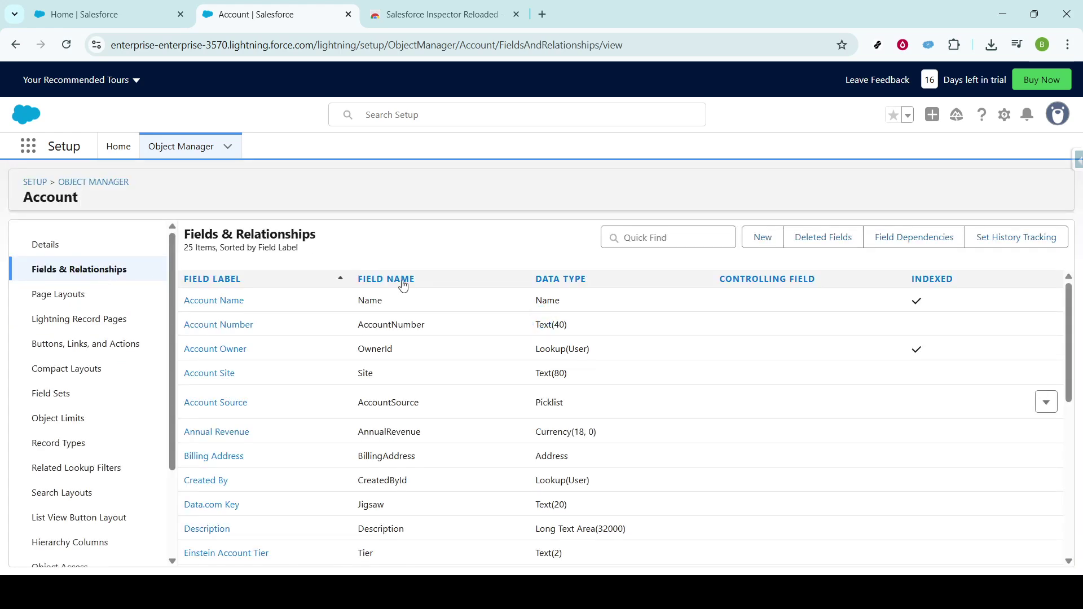
Start a new custom field on the Account object with Text as its data type.
scroll(414, 291, down, 4)
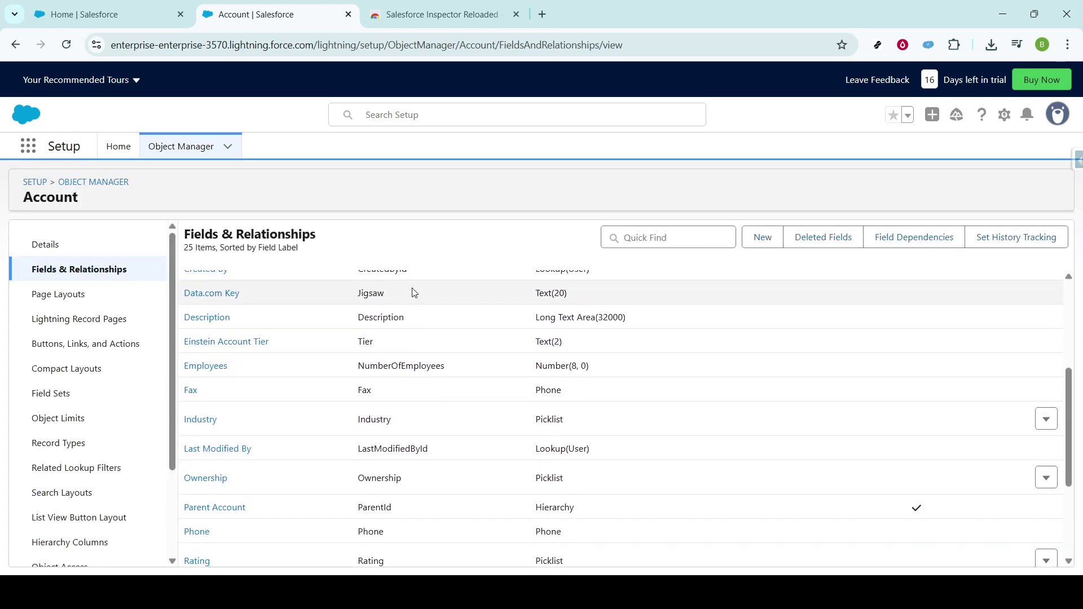
scroll(414, 296, down, 3)
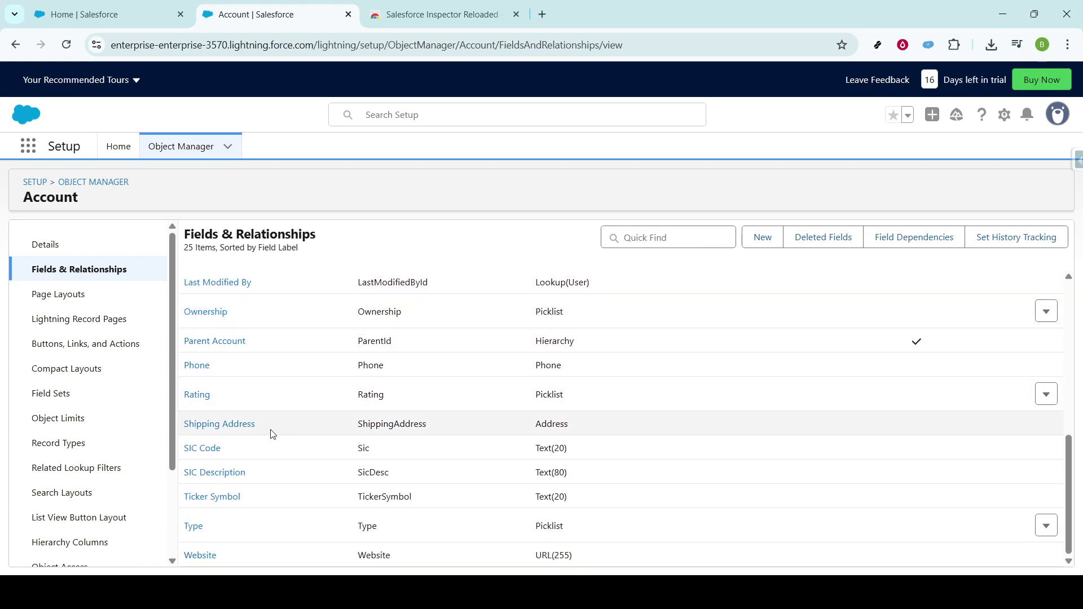
click(766, 240)
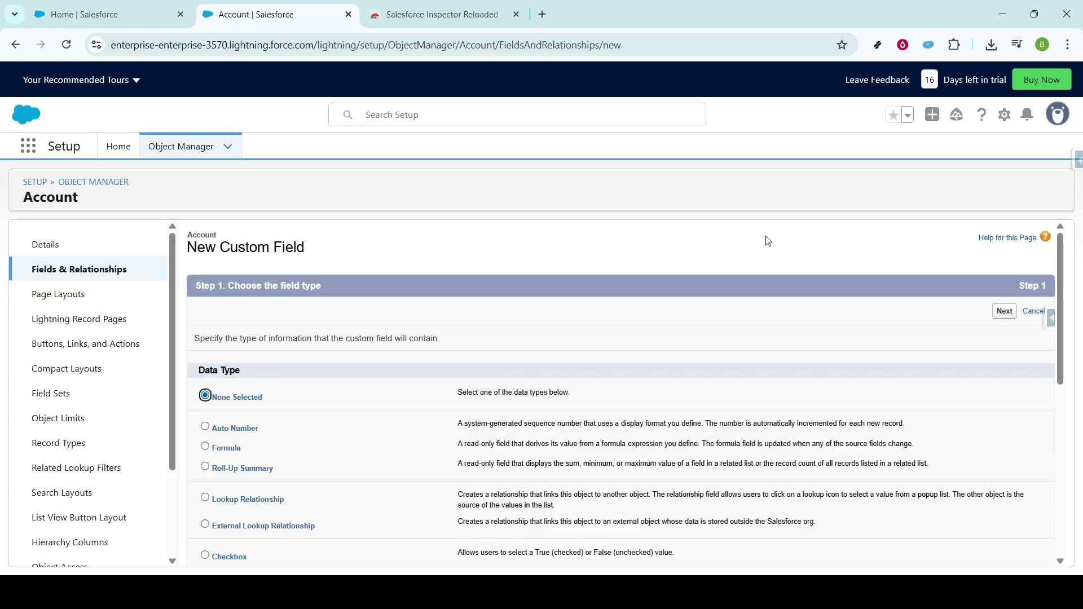
scroll(503, 381, down, 5)
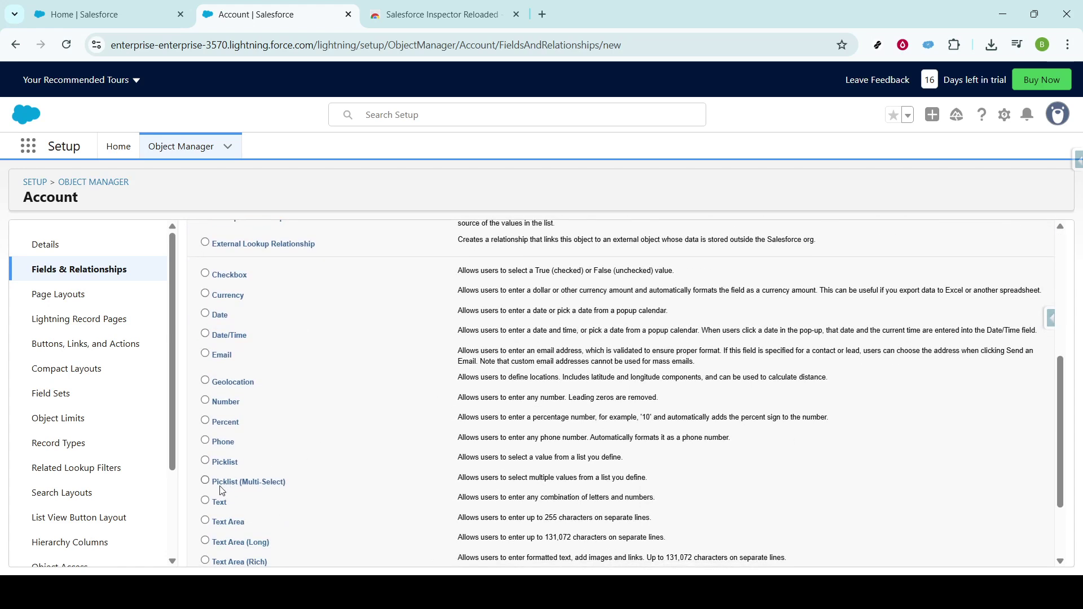
click(205, 500)
scroll(877, 455, up, 5)
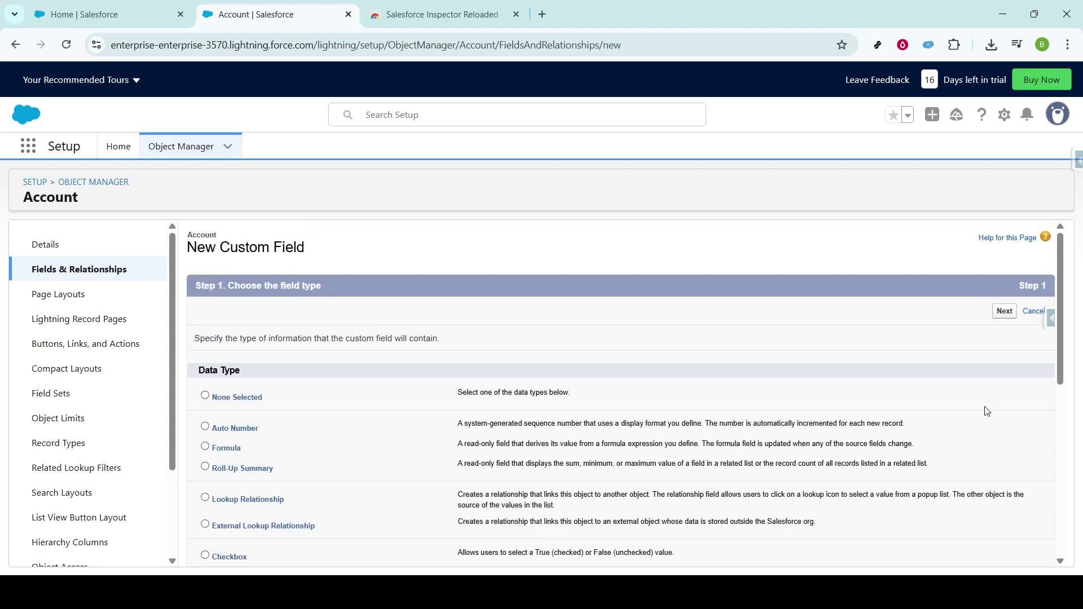
click(1005, 314)
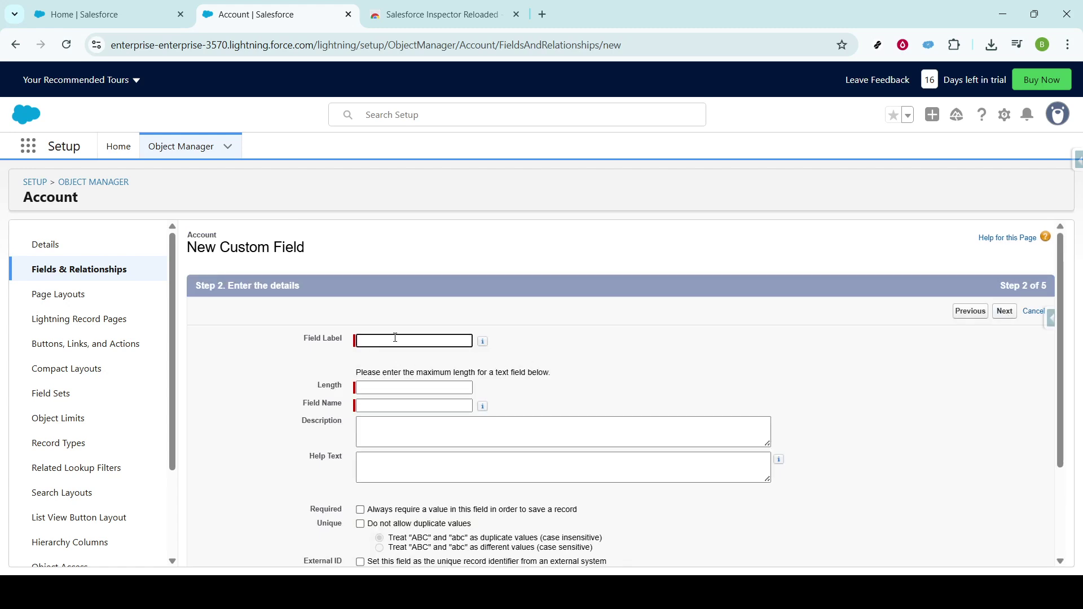
Label the new text field "test" and set its maximum length to 40.
text(test)
click(380, 387)
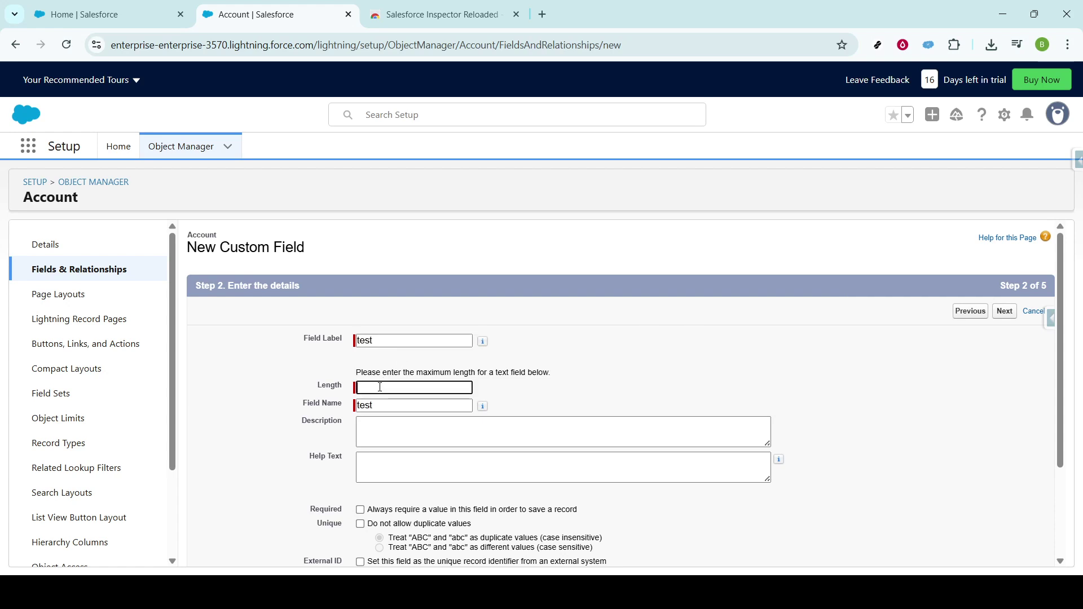
text(40)
Enter "default value", including the double quotes, as the new field's default value formula.
scroll(389, 397, down, 2)
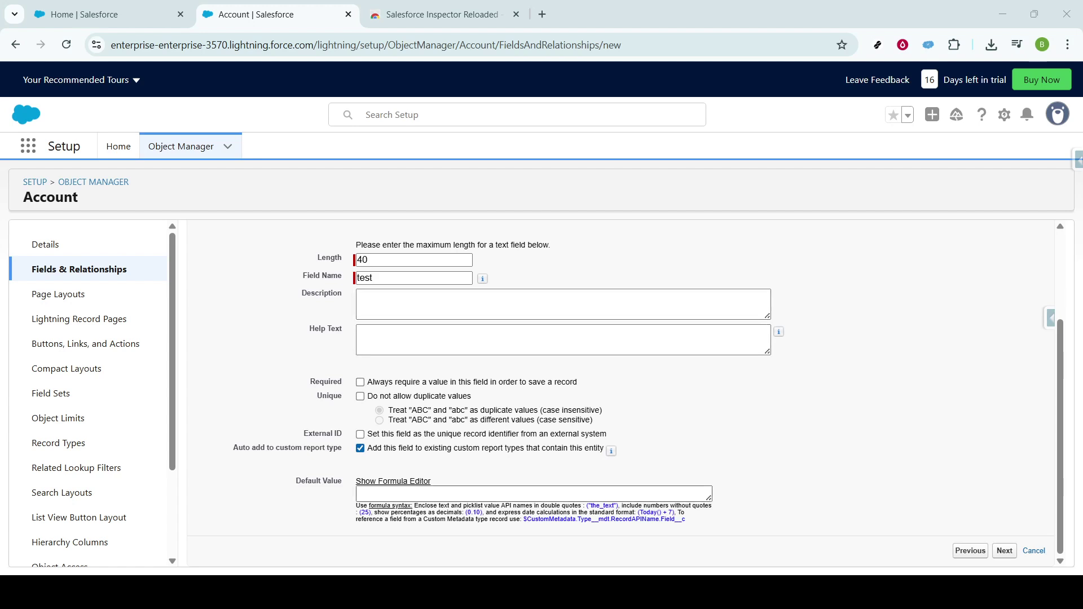
click(452, 493)
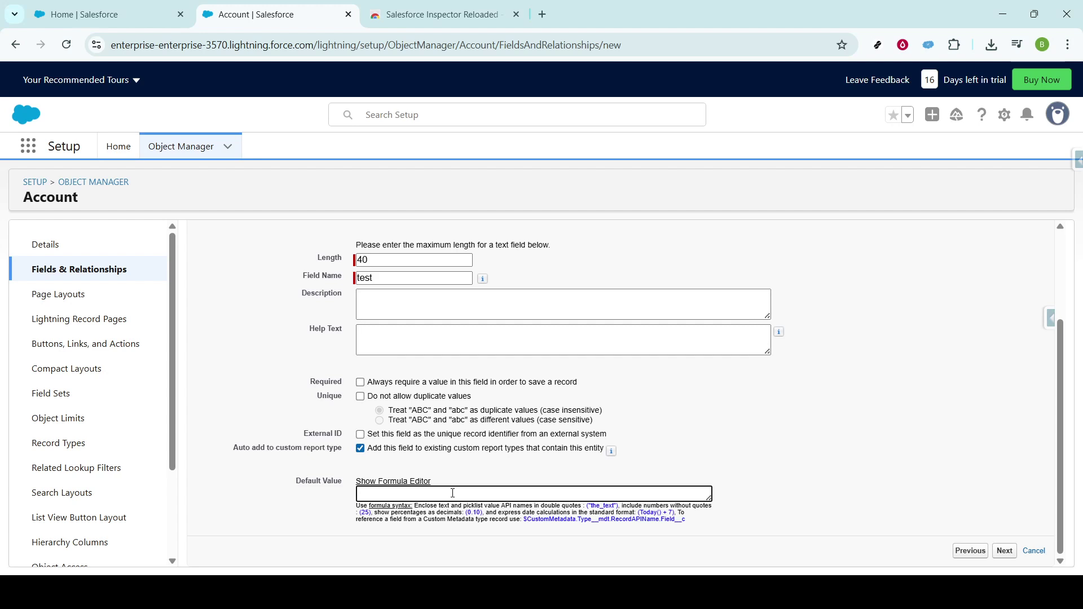
text("default value")
click(816, 427)
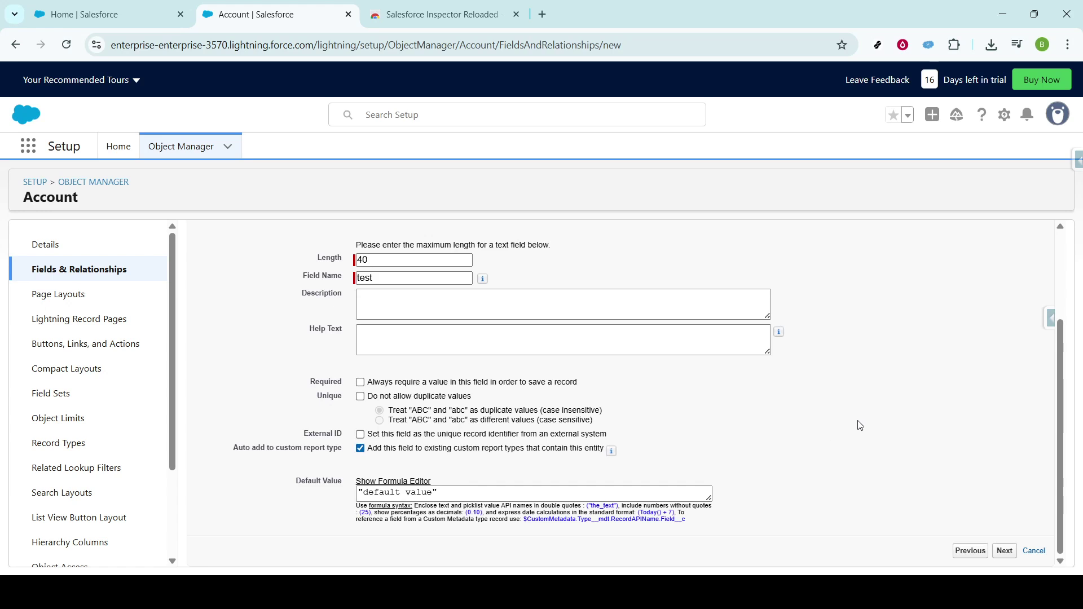
scroll(859, 425, up, 3)
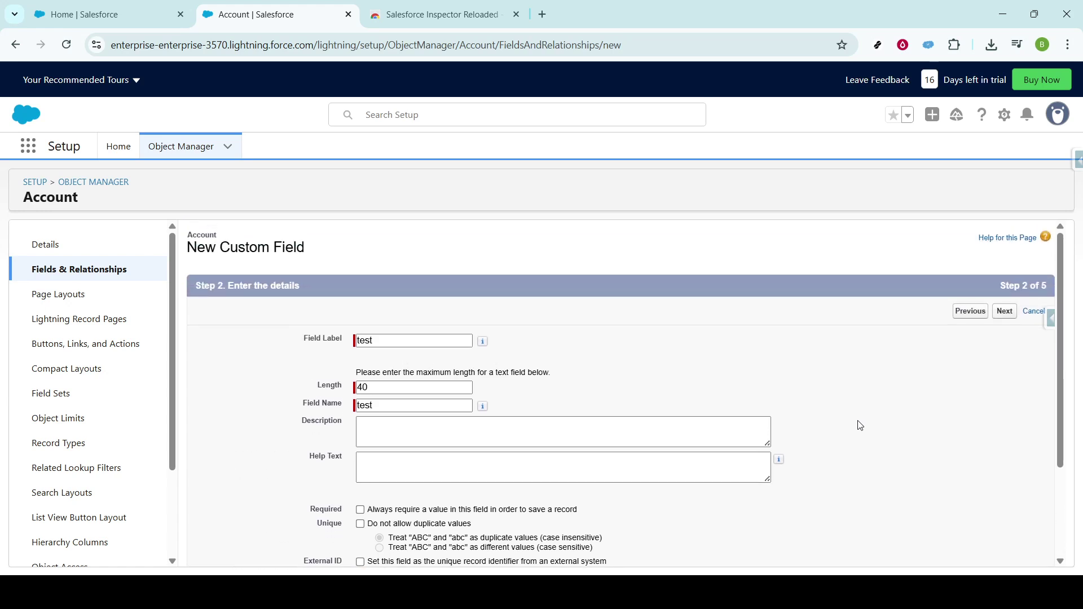
scroll(859, 426, down, 3)
click(669, 491)
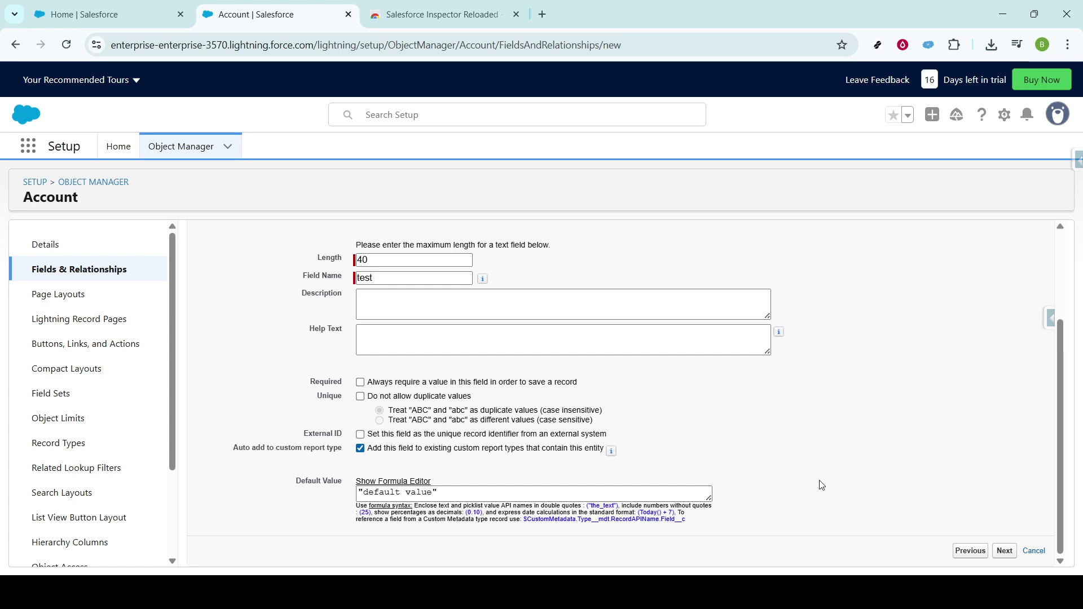
Accept the preselected field-level security, Account Record Page - Three Column and Account Layout settings, and save the new field.
click(1004, 552)
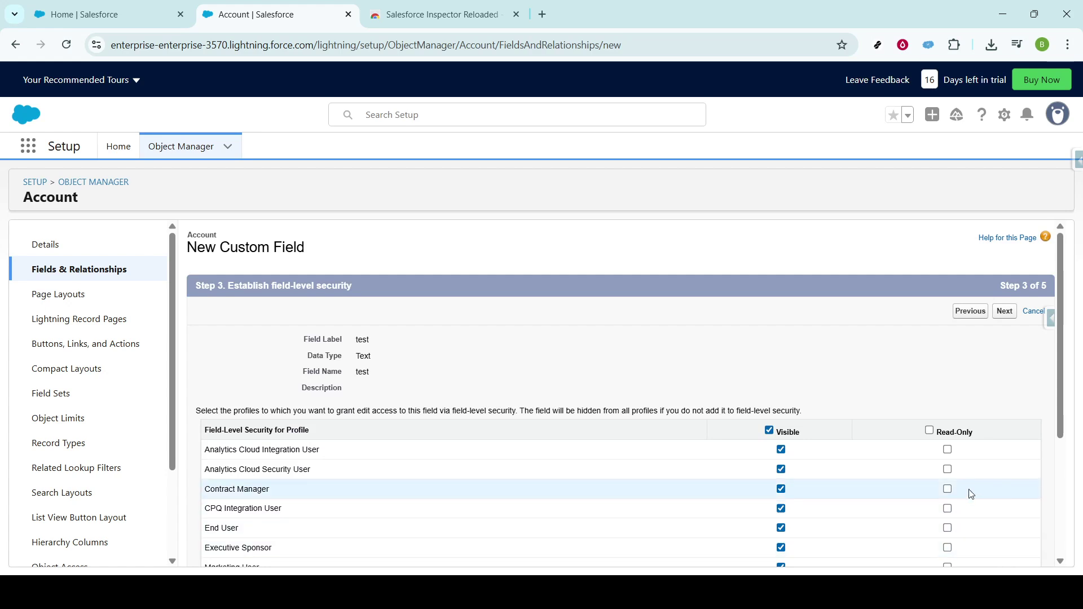
scroll(969, 493, down, 4)
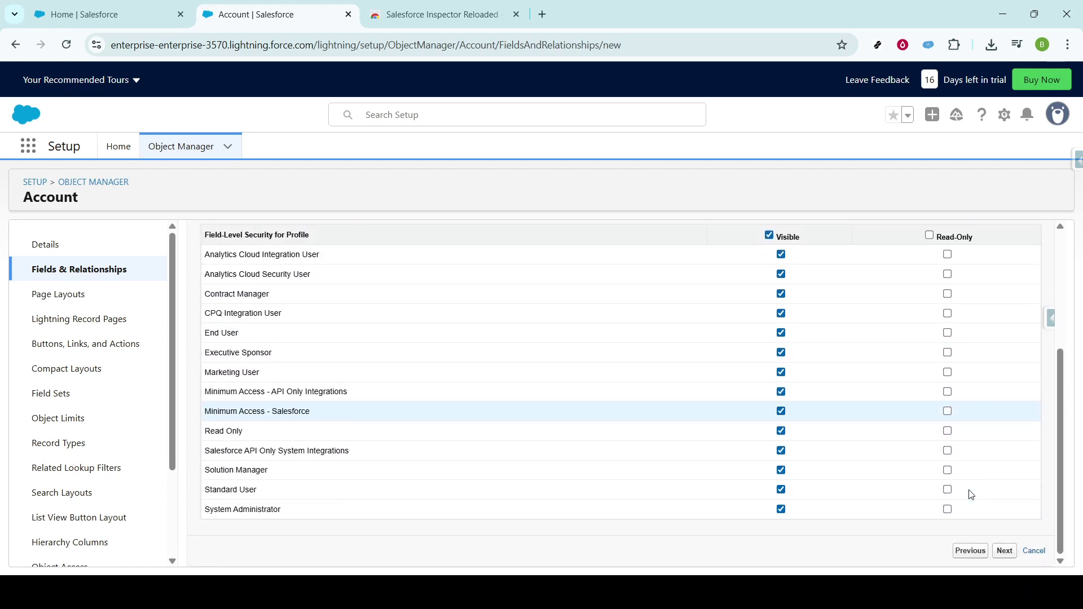
click(1009, 552)
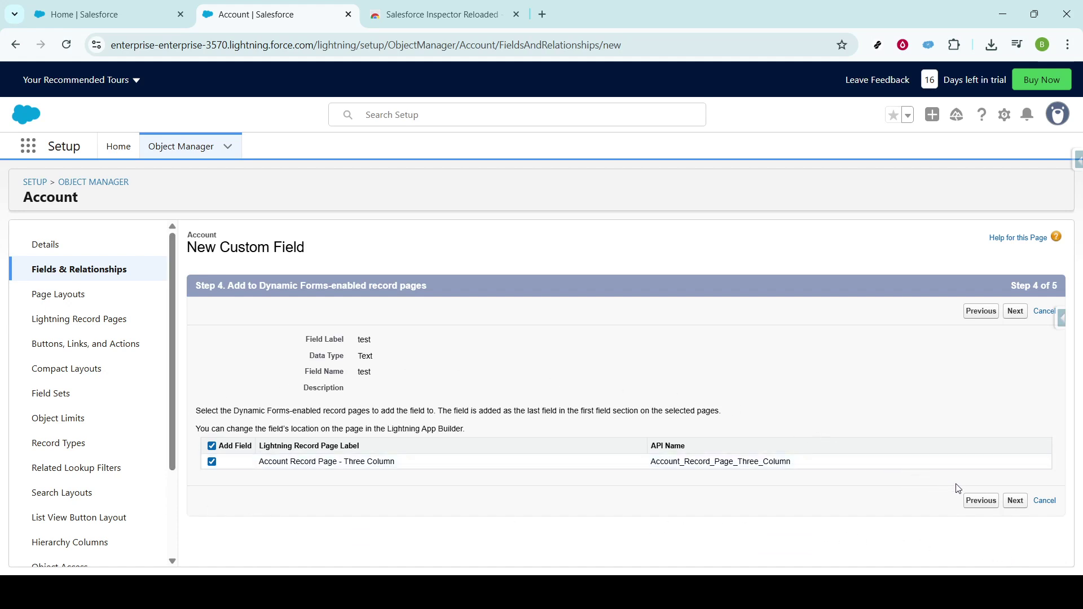
click(1026, 505)
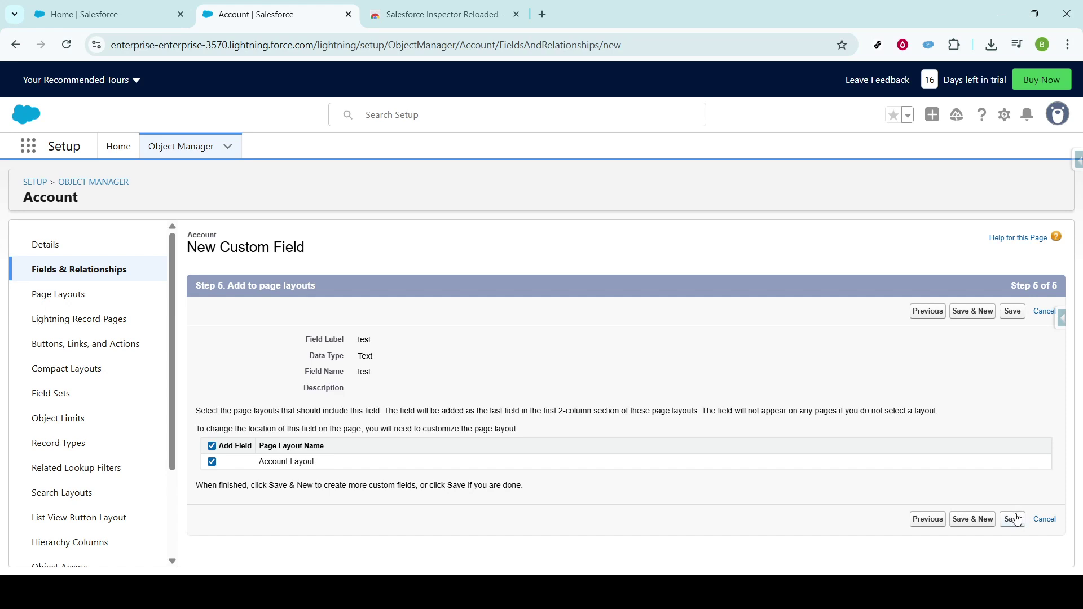
click(1013, 520)
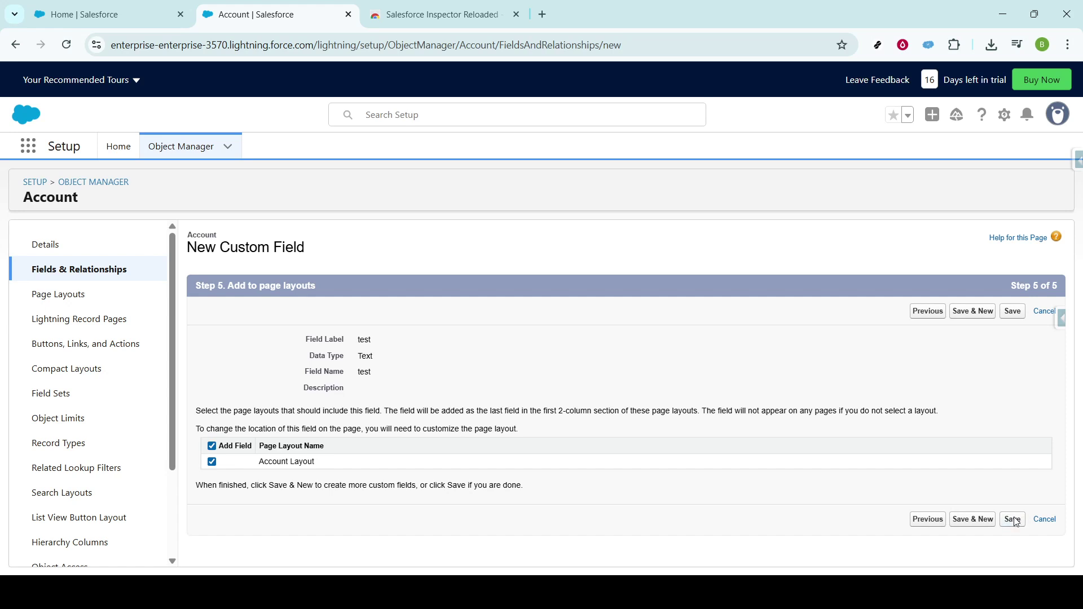